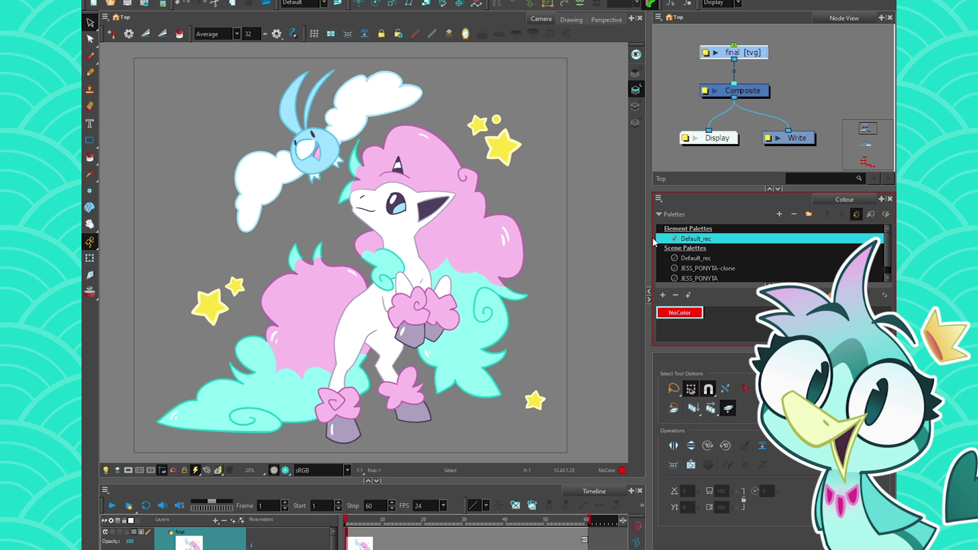
- Fit the whole drawing back into view and look over the available export formats
scroll(359, 159, up, 5)
scroll(360, 159, up, 10)
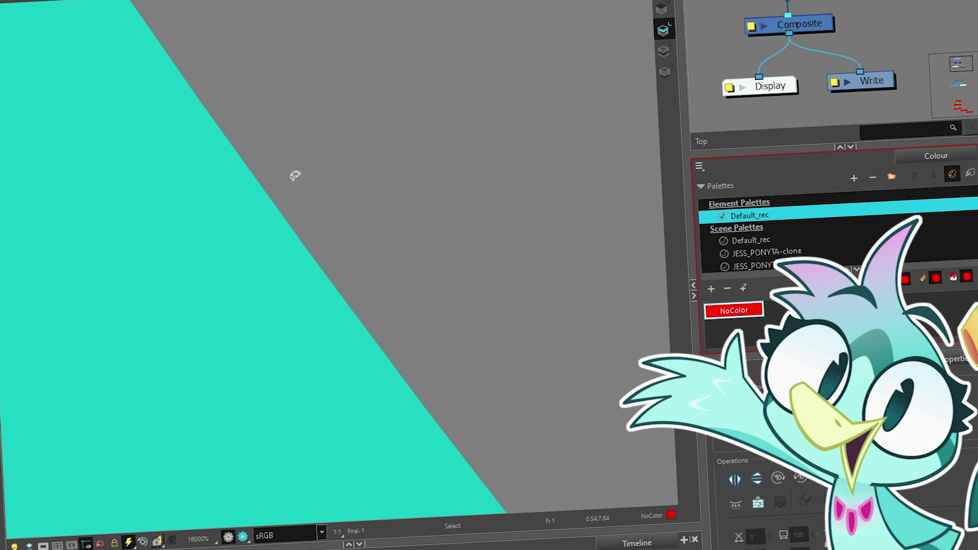
key(shift+m)
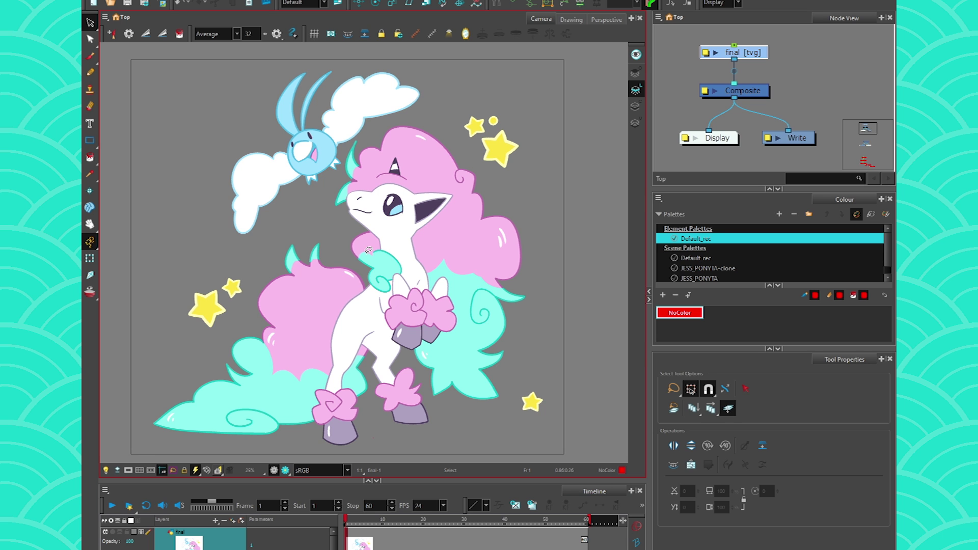
click(114, 12)
mouse_move(187, 283)
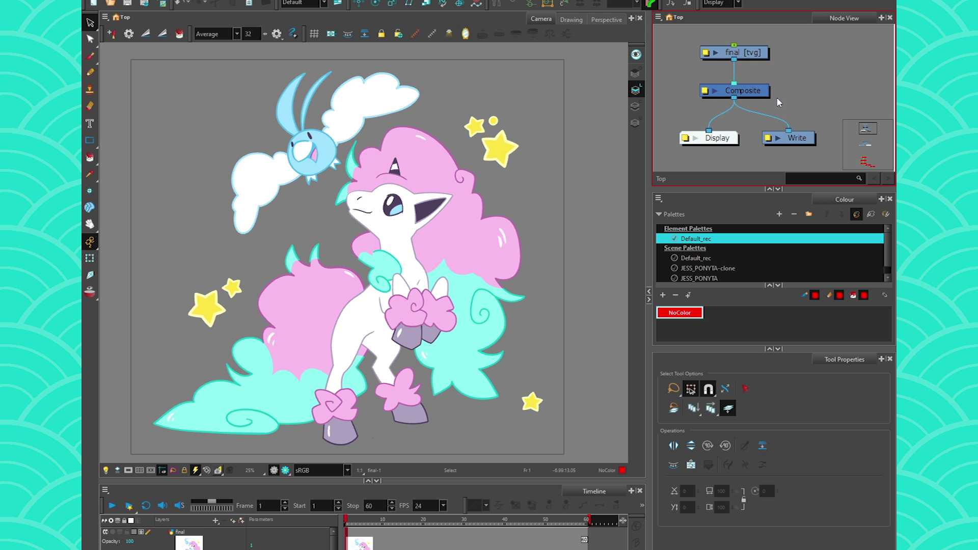
- Preview the Composite node's rendered image, then return to the normal drawing display
drag(776, 96, 790, 115)
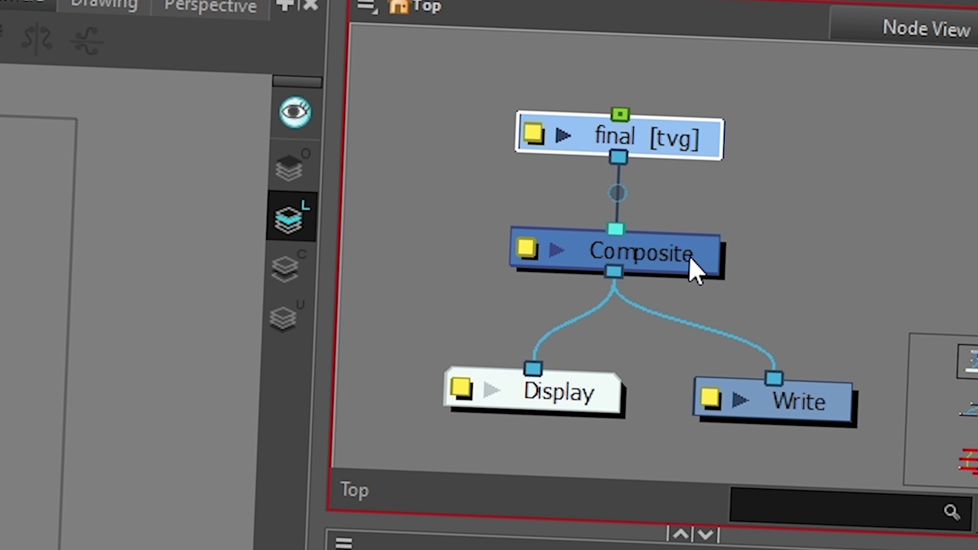
click(692, 259)
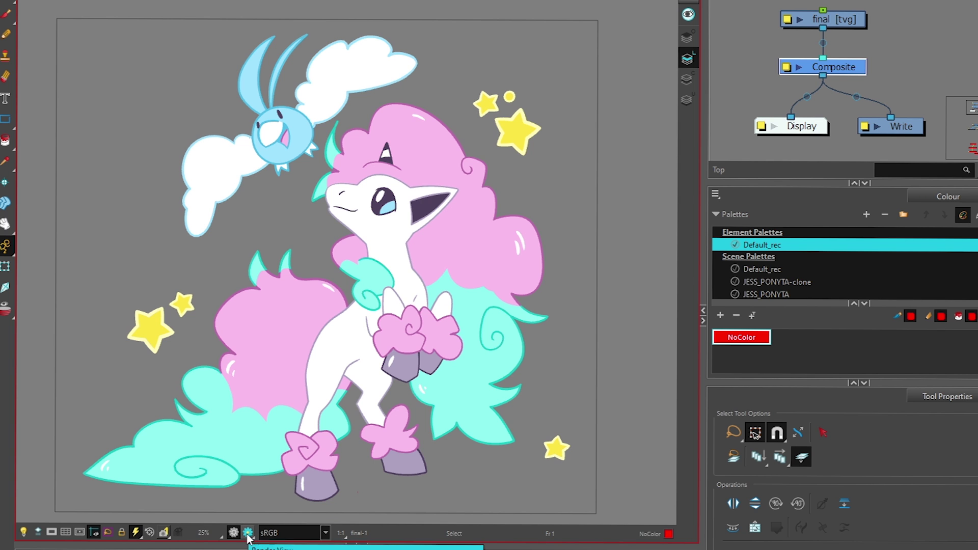
click(248, 533)
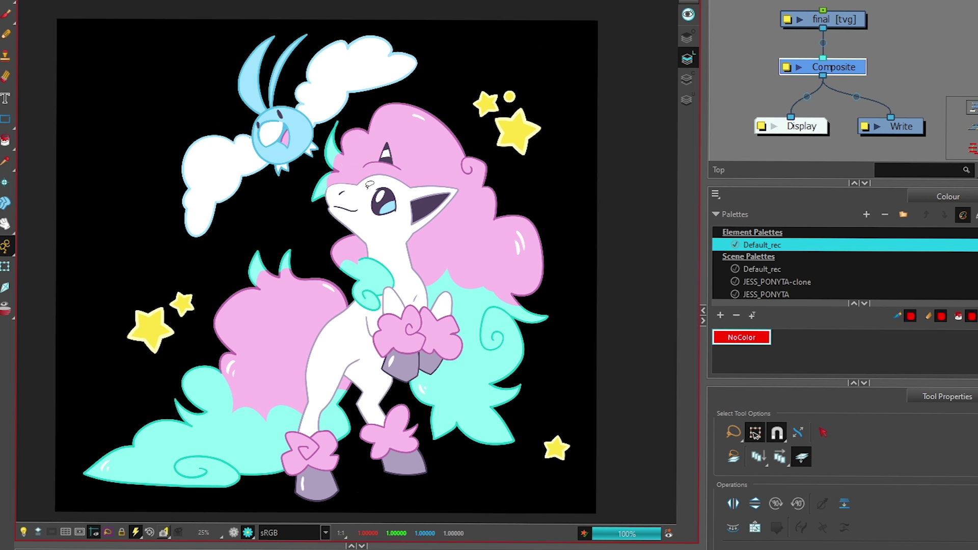
scroll(337, 183, up, 15)
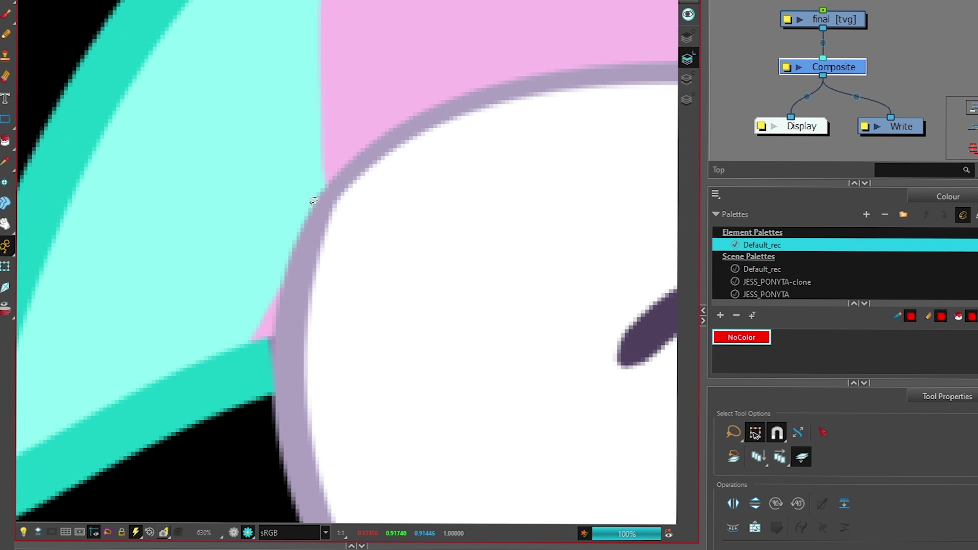
scroll(478, 154, down, 6)
click(234, 532)
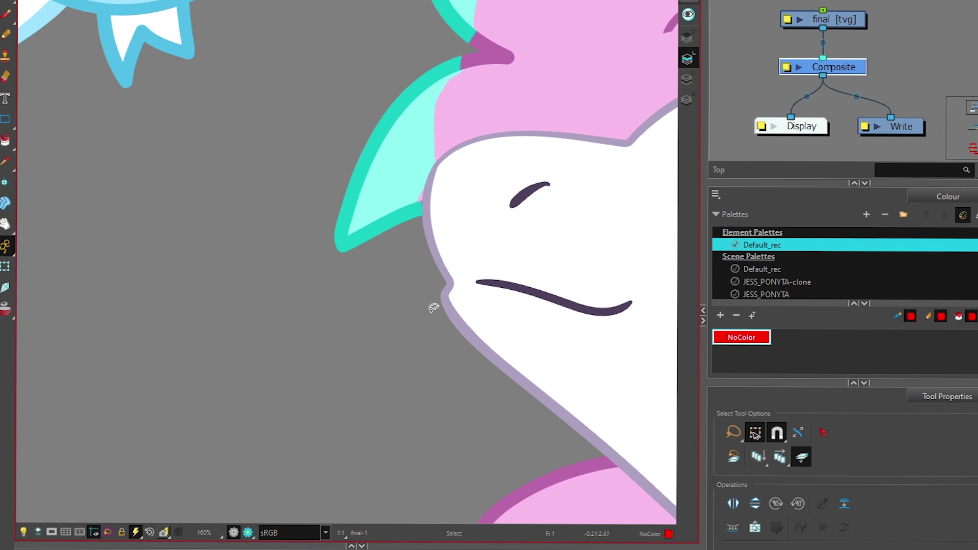
scroll(433, 308, up, 10)
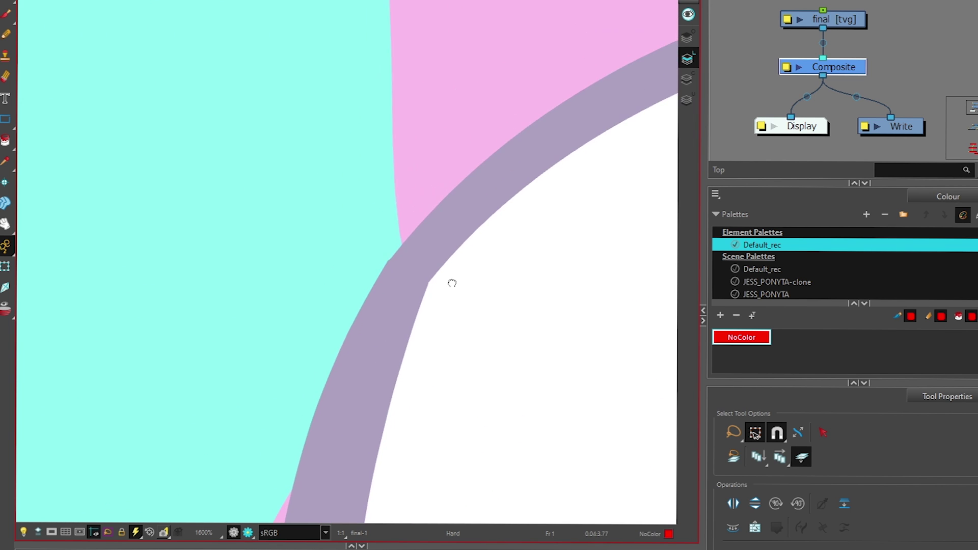
scroll(452, 284, down, 10)
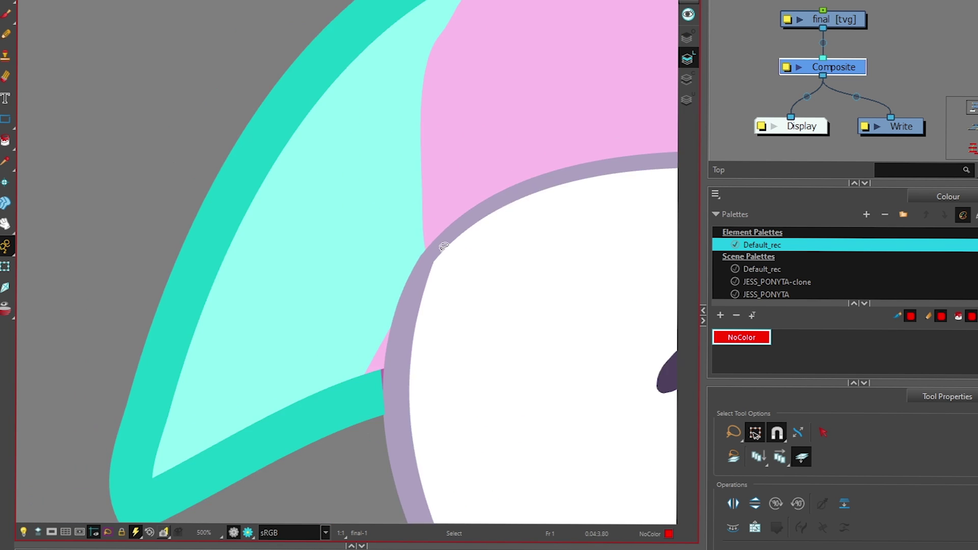
click(714, 121)
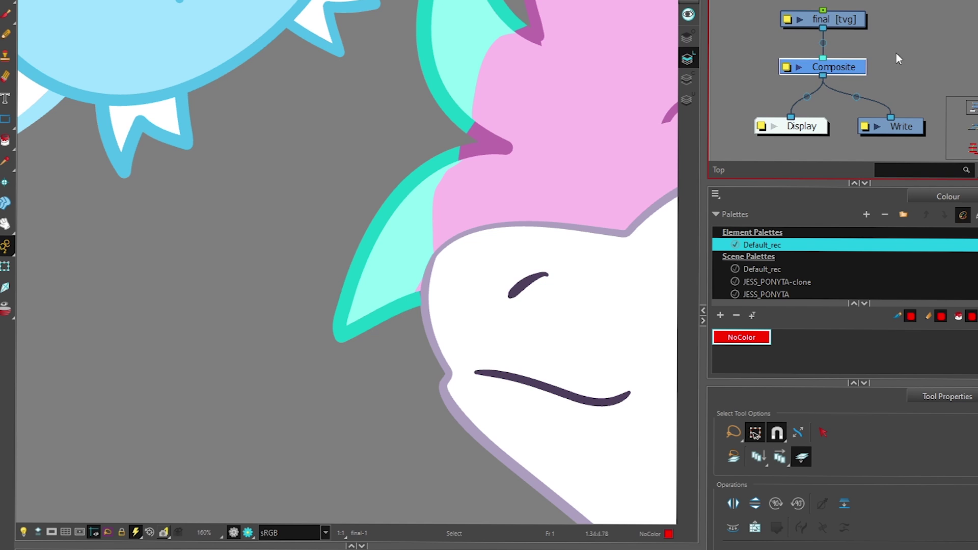
click(896, 54)
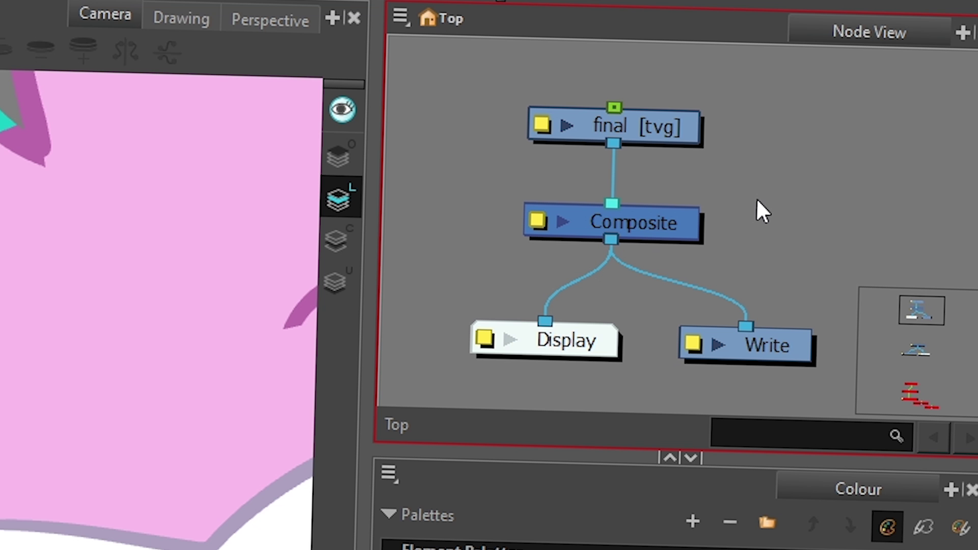
- Paste Composite_2 beside Composite and set its compositing Mode to As Vector
key(ctrl+v)
drag(851, 188, 803, 245)
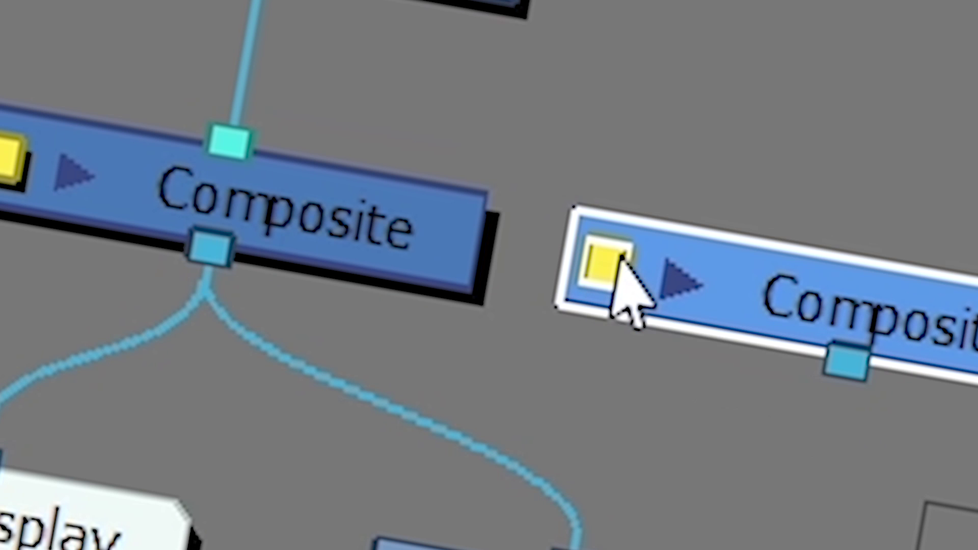
click(620, 258)
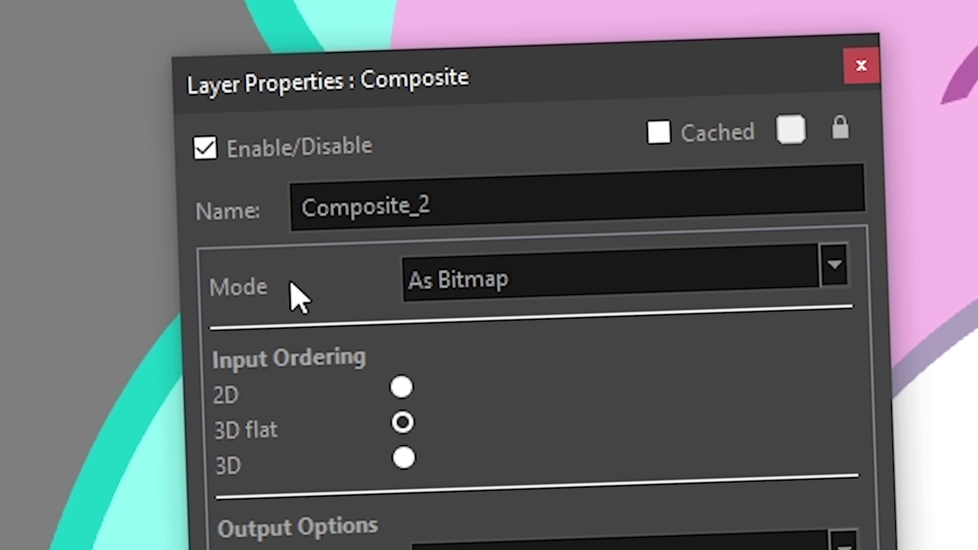
click(414, 294)
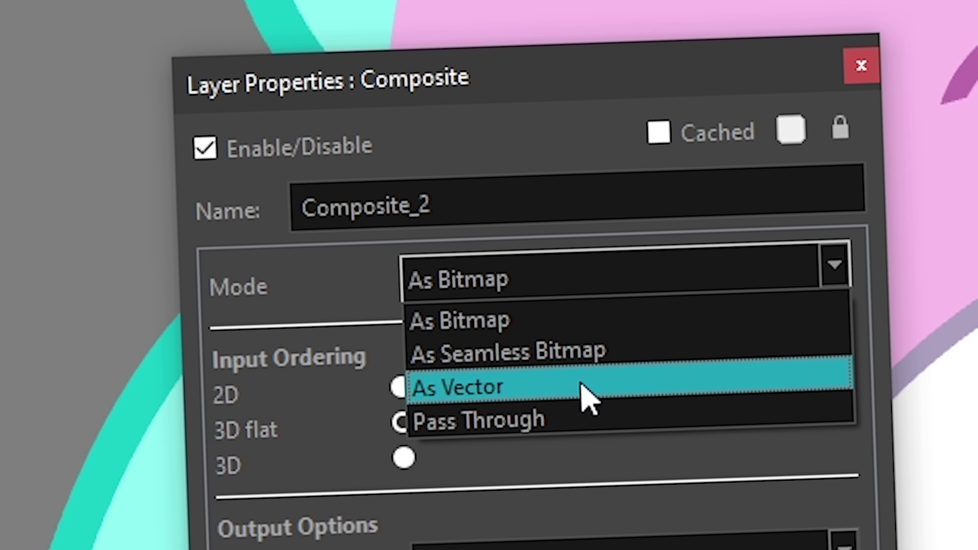
click(586, 387)
click(727, 274)
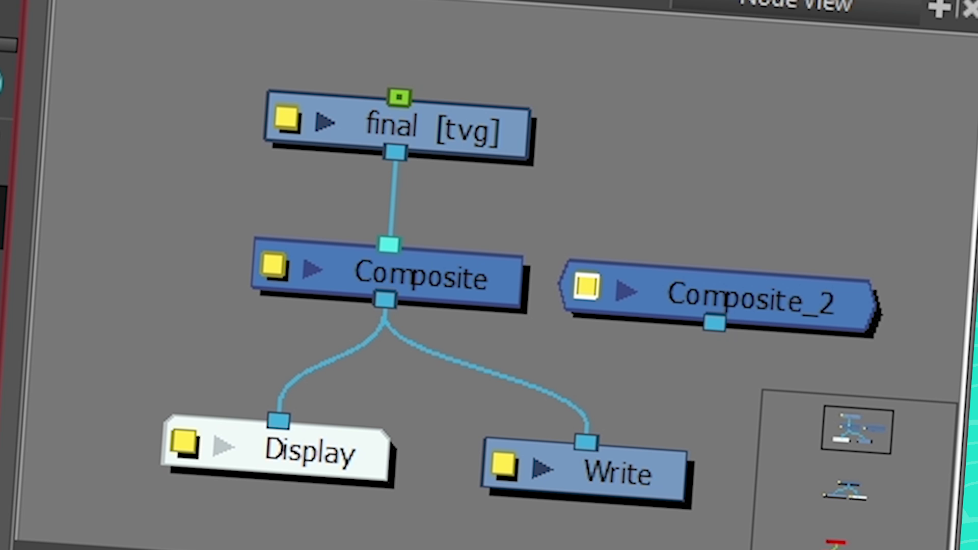
- Cable final into Composite_2 and Composite_2 into Write, then open Write's image format list
mouse_move(713, 128)
mouse_down()
mouse_move(809, 103)
mouse_move(699, 115)
mouse_up()
drag(414, 150, 751, 299)
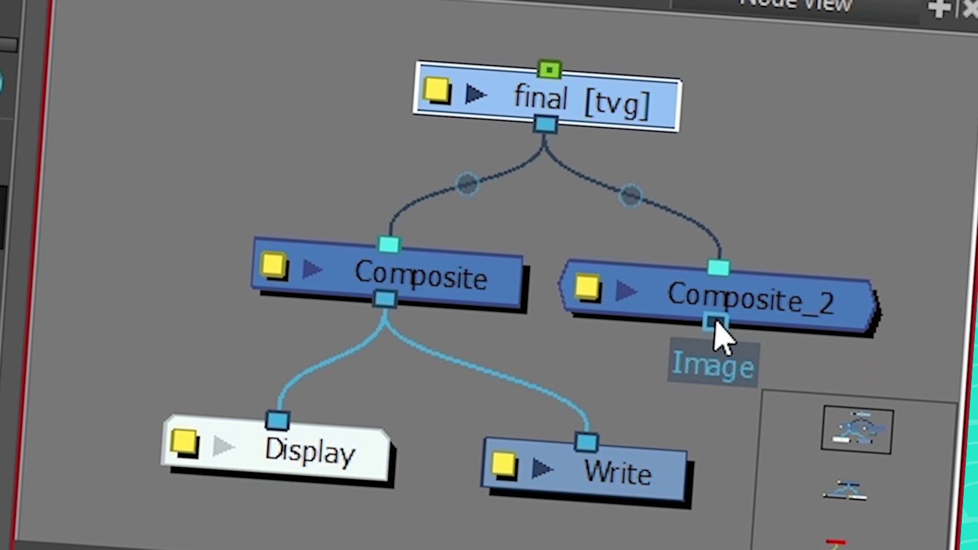
drag(715, 324, 585, 443)
drag(612, 476, 646, 490)
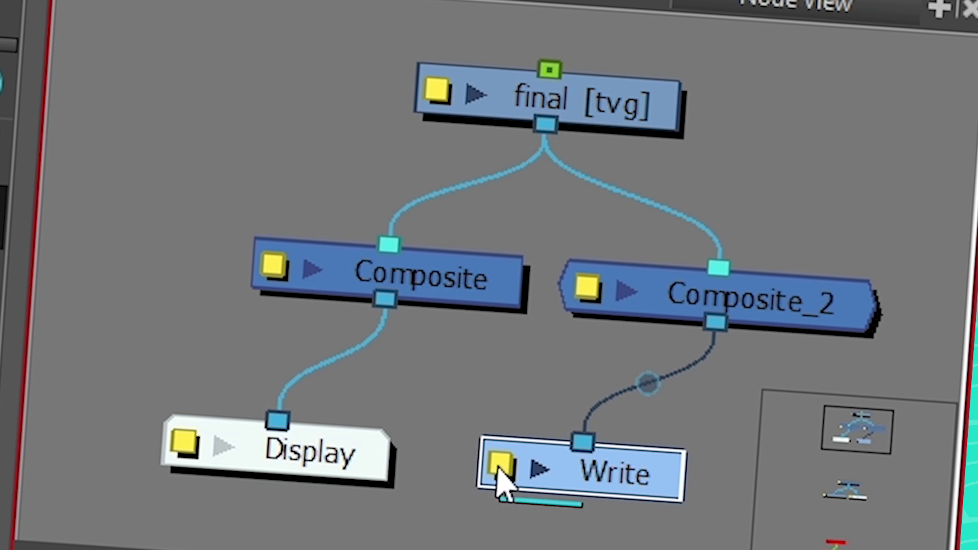
click(500, 471)
click(503, 305)
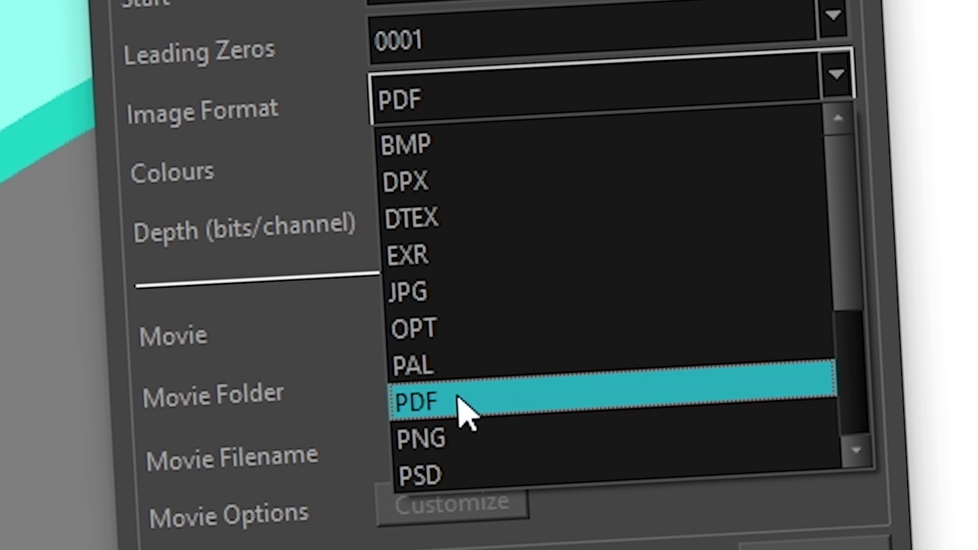
- Keep PDF format, set the output to ponyta_swablu_ files in the frames folder, and confirm
click(504, 395)
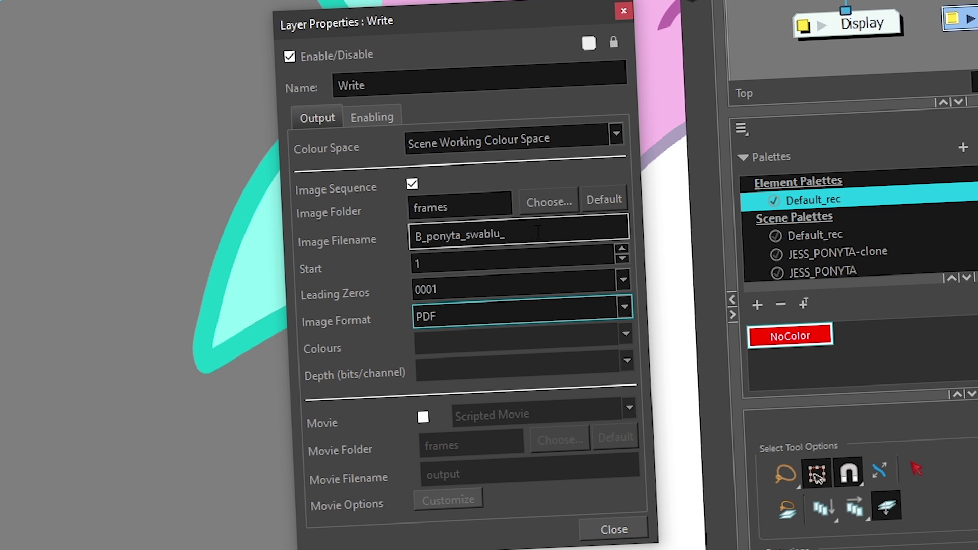
drag(506, 235, 404, 229)
click(427, 235)
key(shift+Left)
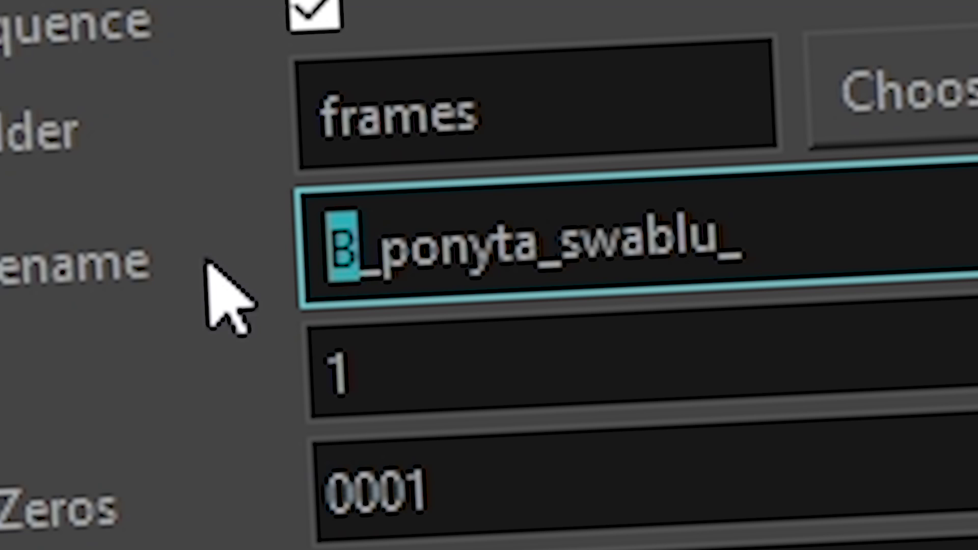
text(V)
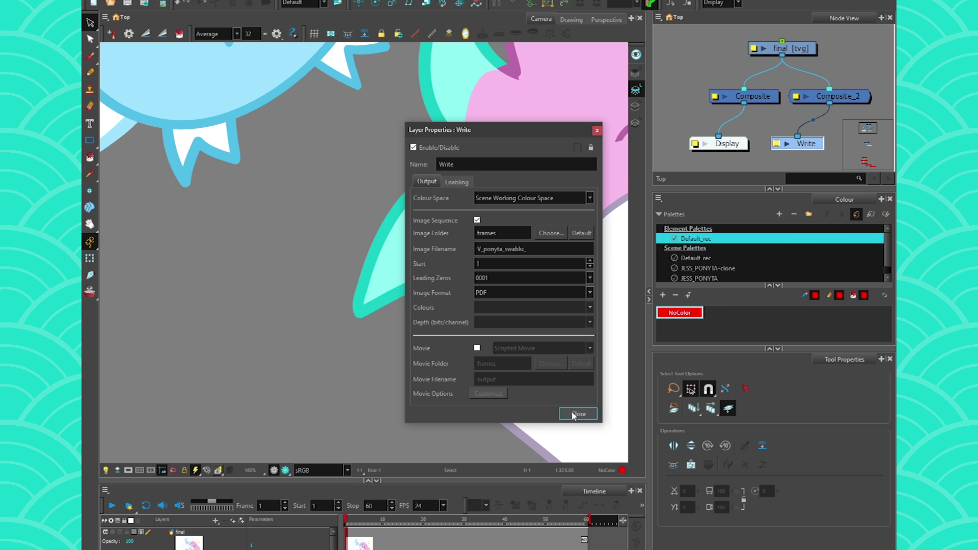
click(573, 415)
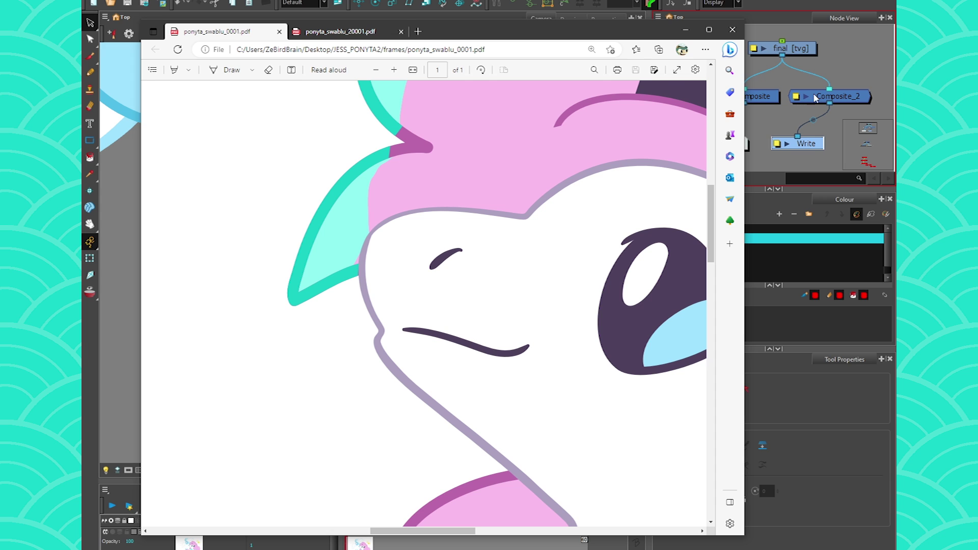
- Switch between the ponyta_swablu_20001.pdf and ponyta_swablu_0001.pdf tabs to compare the exports
click(352, 33)
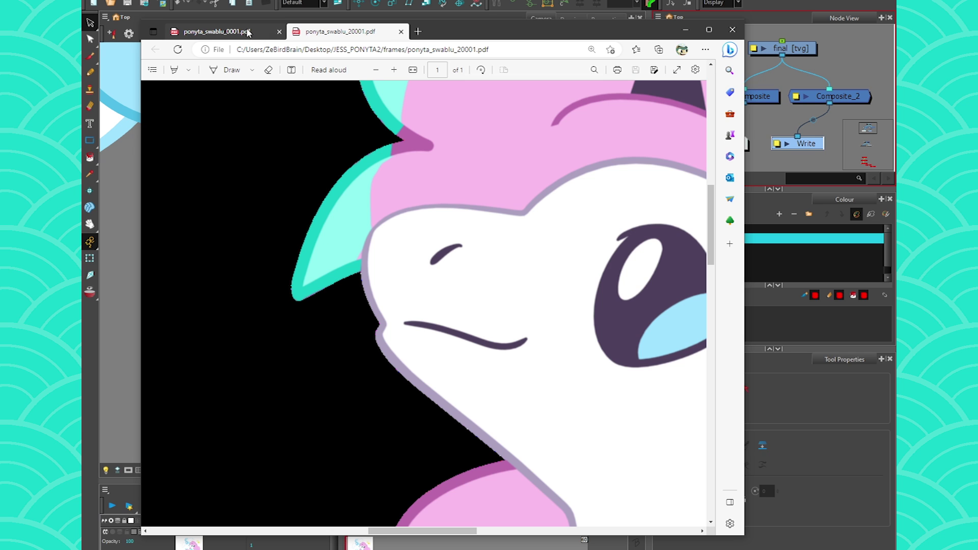
mouse_move(248, 33)
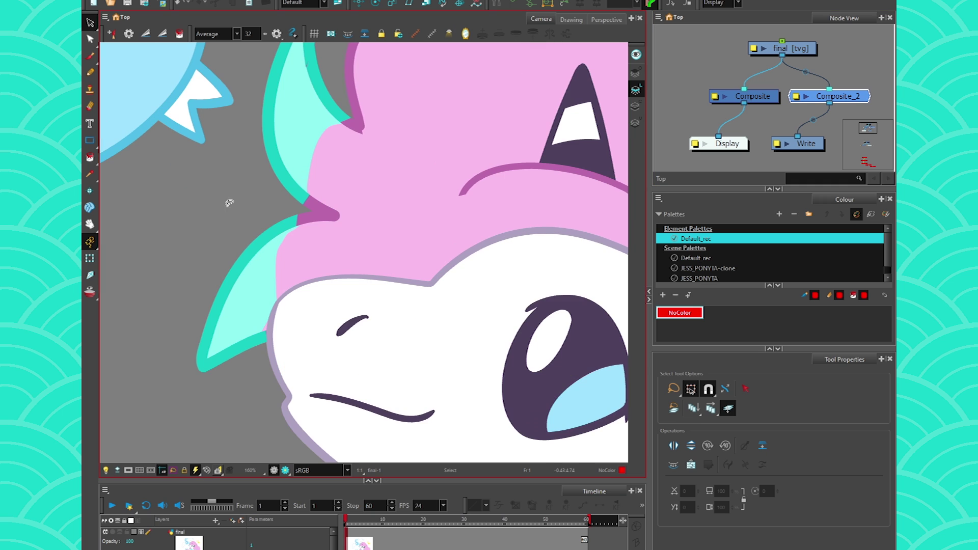
- Turn on Show Strokes in the camera view, zoom around the face, and select all strokes
click(104, 28)
click(399, 118)
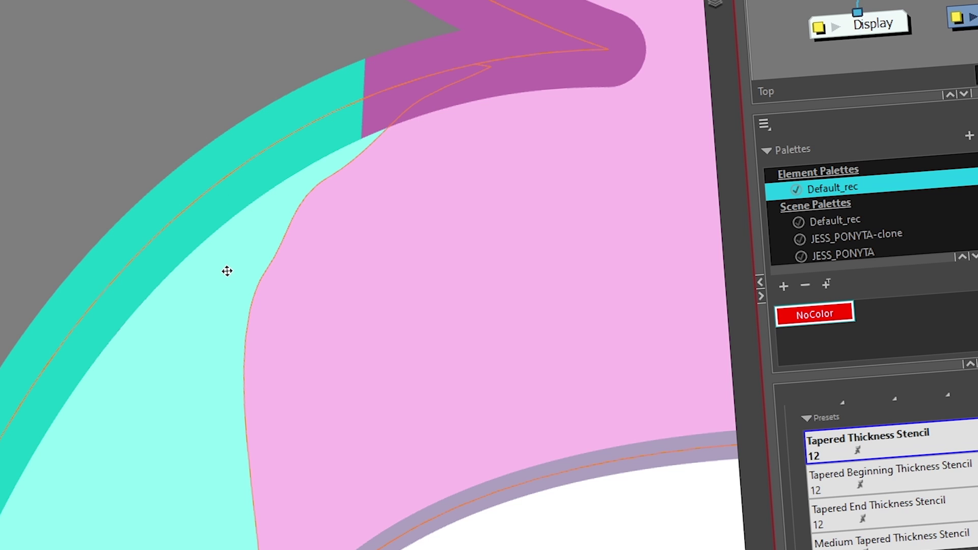
scroll(228, 271, down, 3)
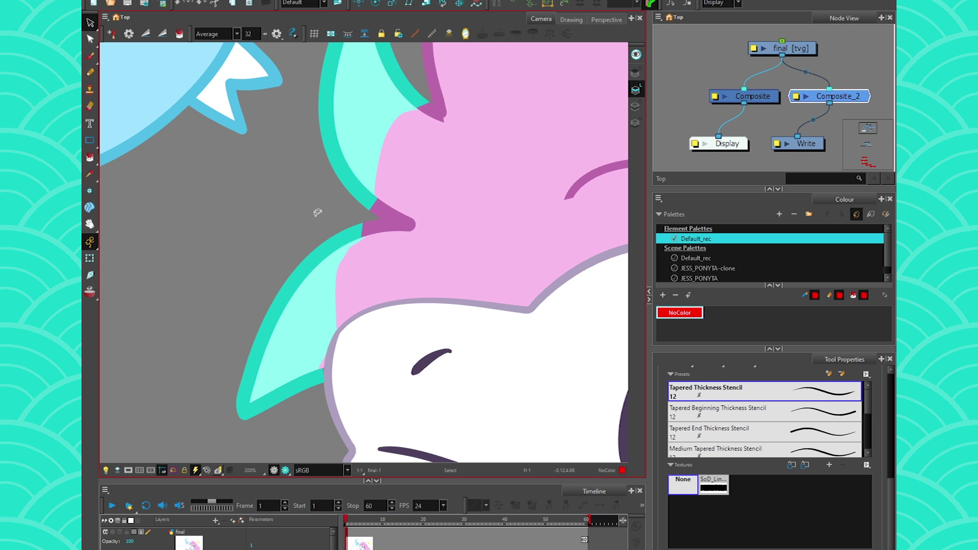
scroll(280, 173, down, 2)
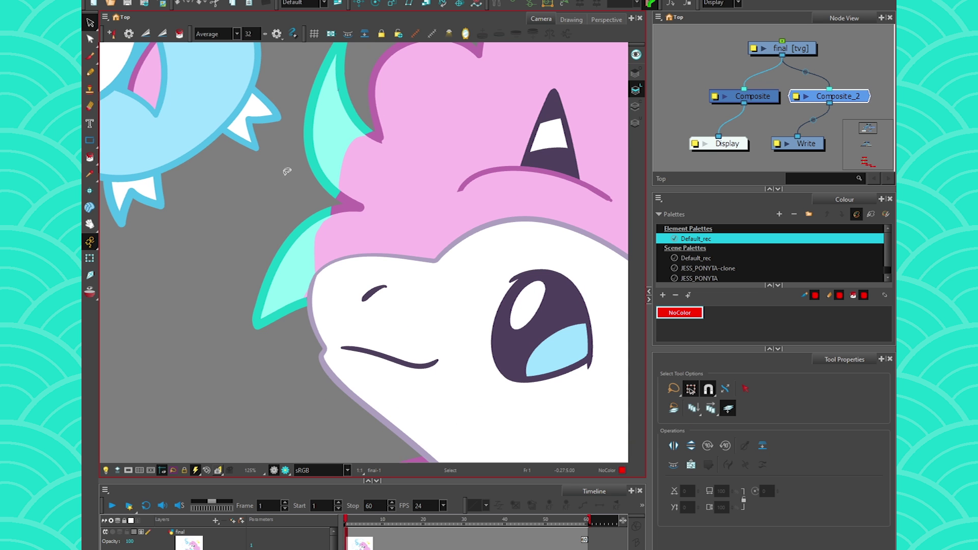
key(ctrl+a)
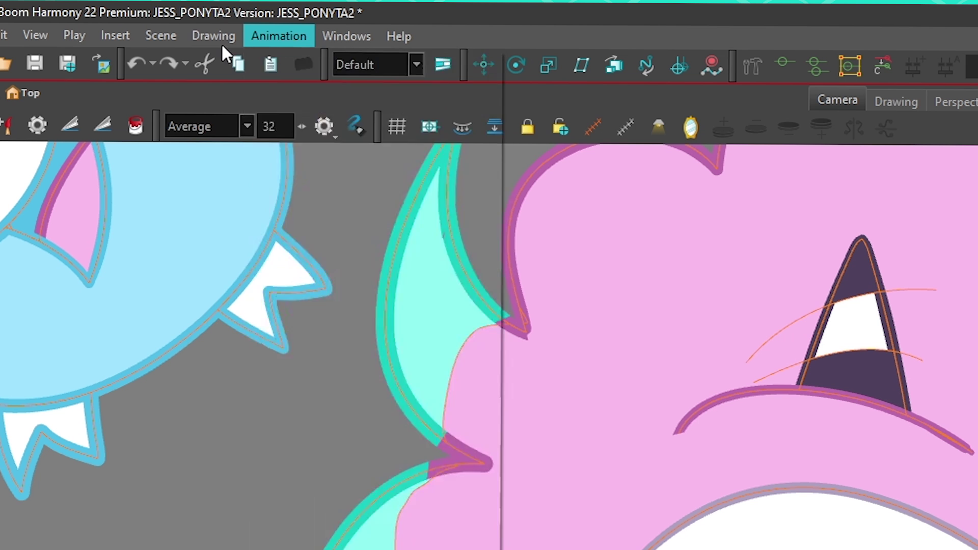
- Convert the selected pencil lines to brush strokes via Drawing > Convert
click(222, 0)
mouse_move(310, 35)
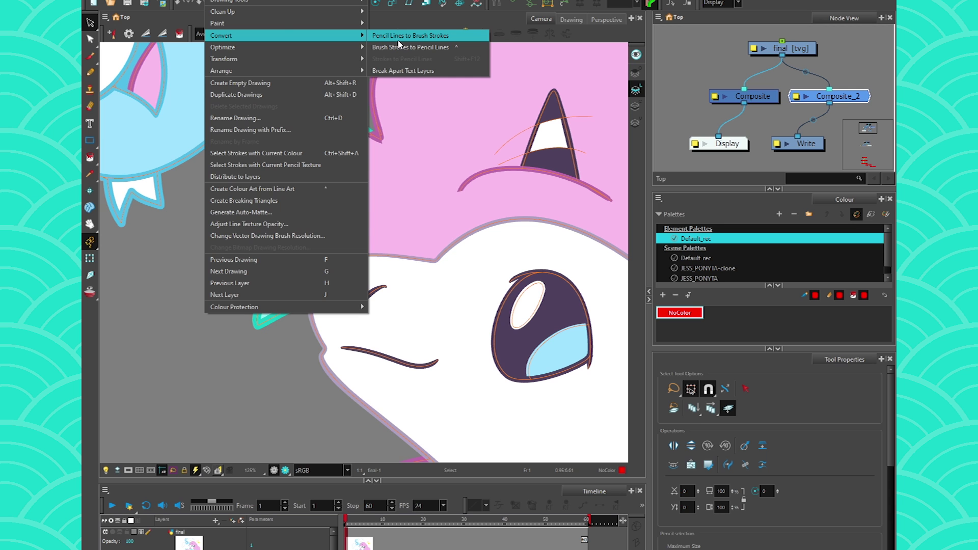
click(398, 41)
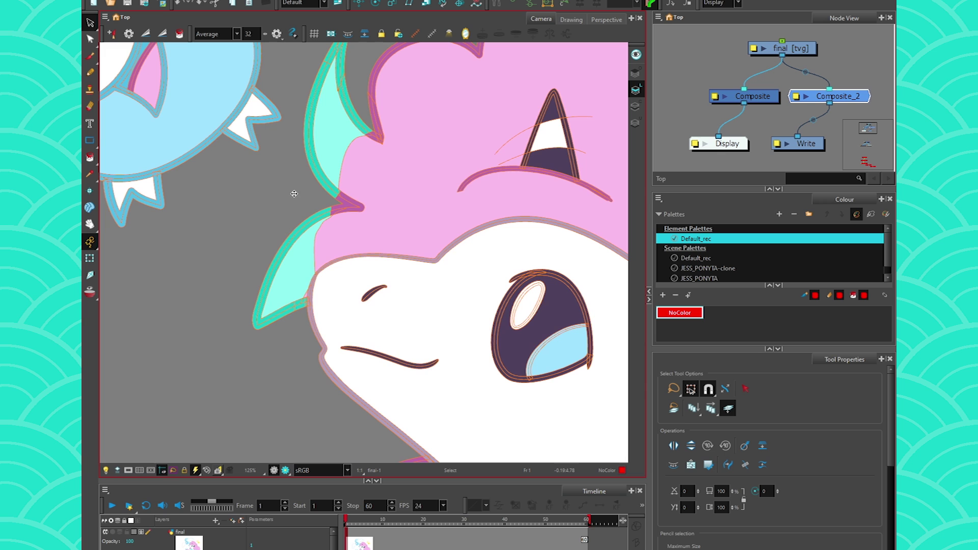
- Select the teal mane spike outline to check the converted stroke
scroll(302, 225, up, 5)
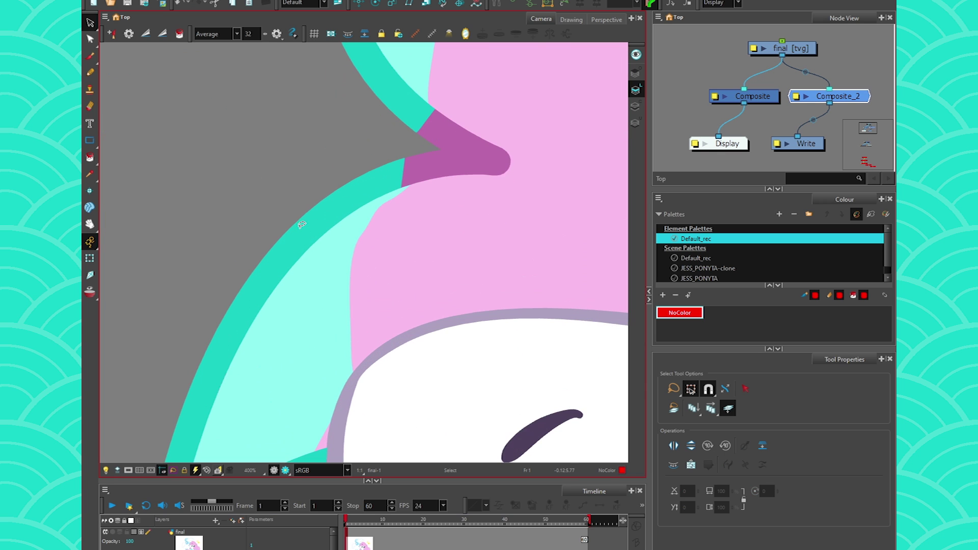
click(302, 225)
scroll(342, 184, up, 2)
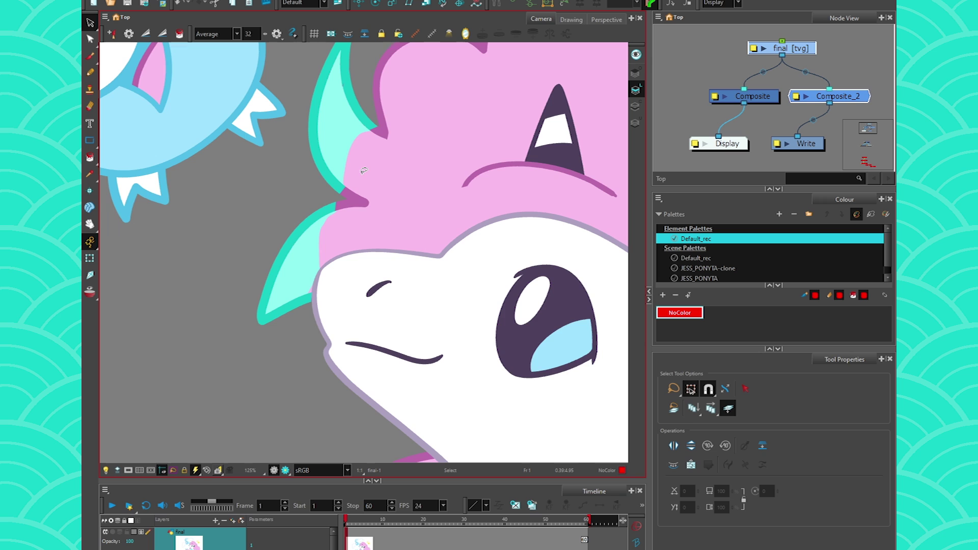
scroll(364, 170, up, 3)
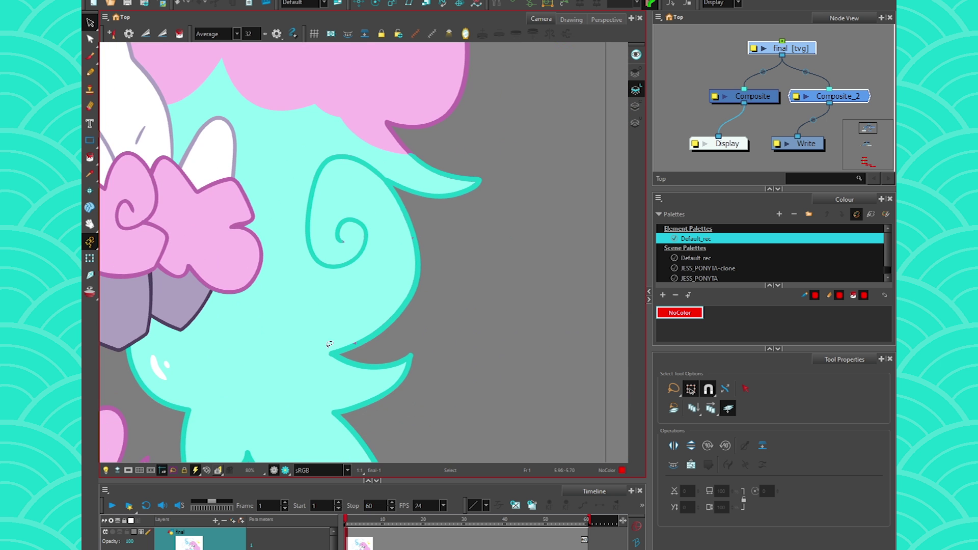
scroll(330, 344, up, 6)
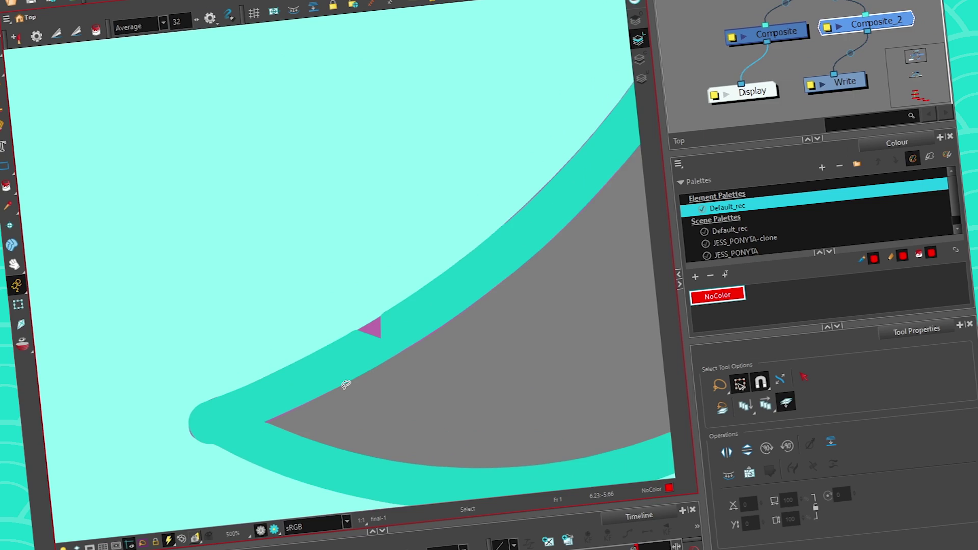
scroll(346, 385, up, 3)
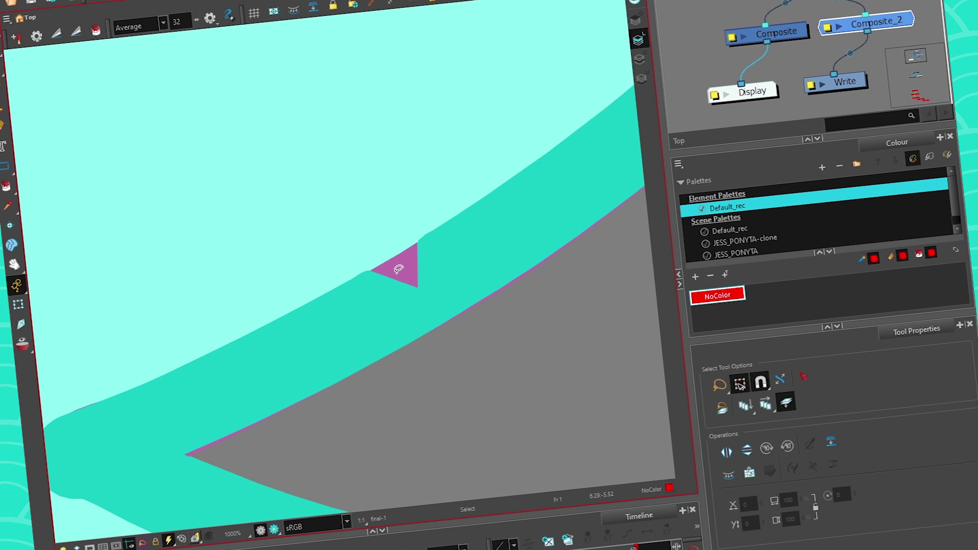
click(452, 261)
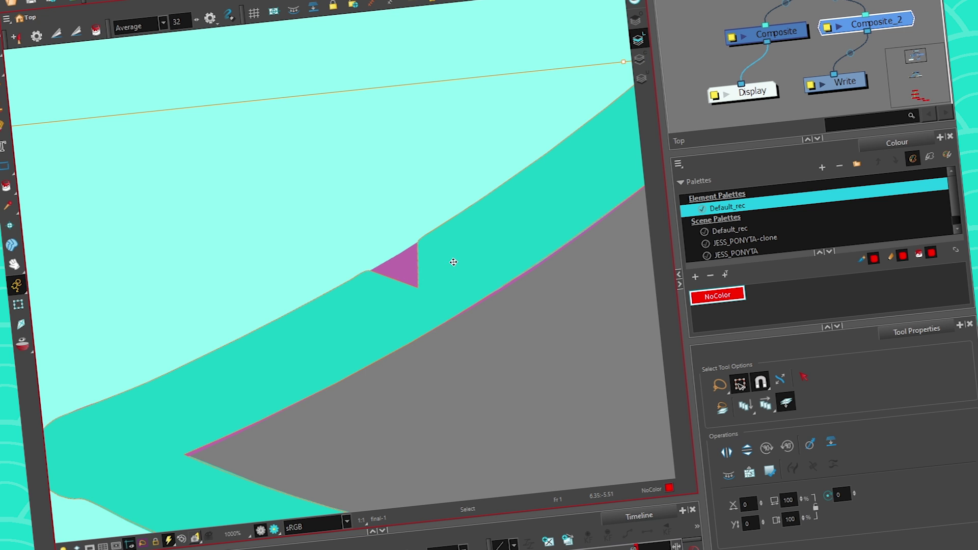
drag(481, 311, 441, 267)
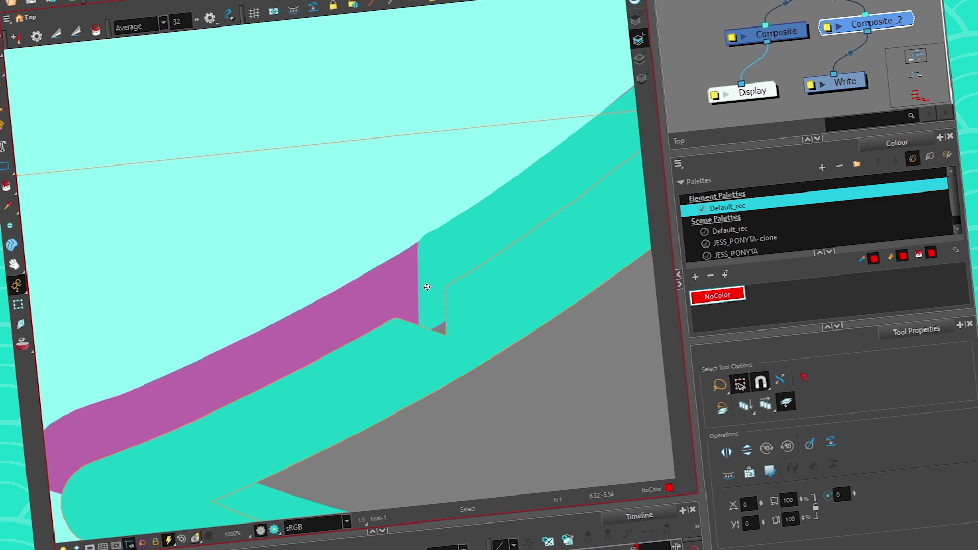
key(ctrl+z)
scroll(421, 287, down, 5)
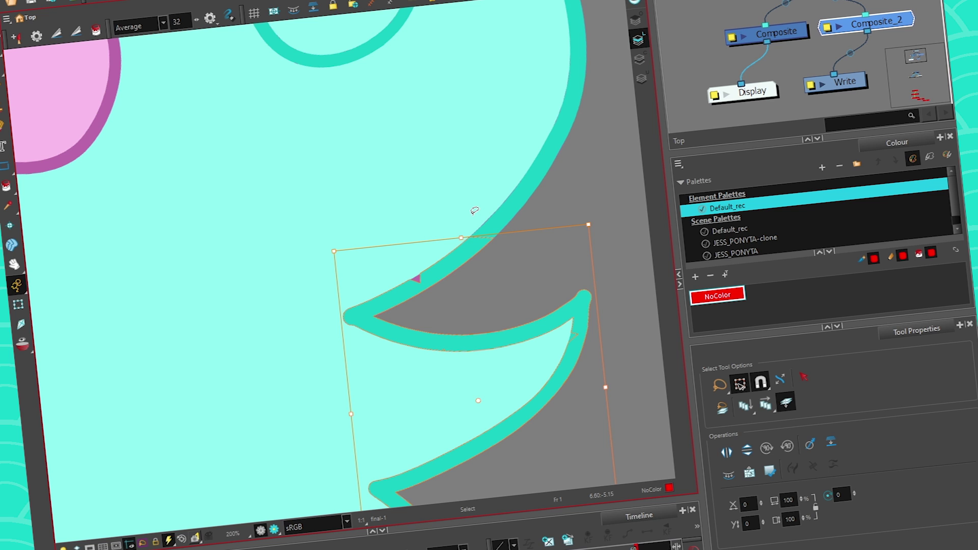
click(550, 201)
scroll(389, 276, up, 4)
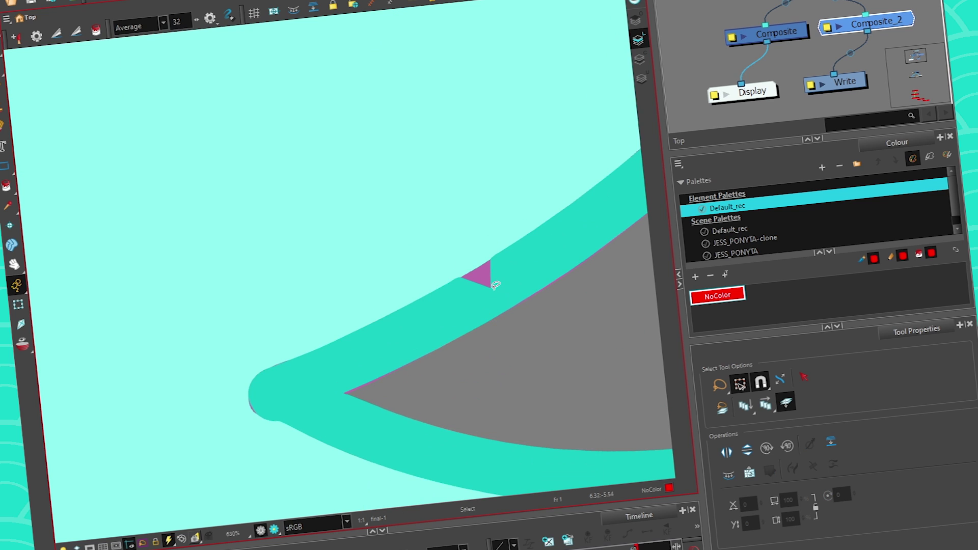